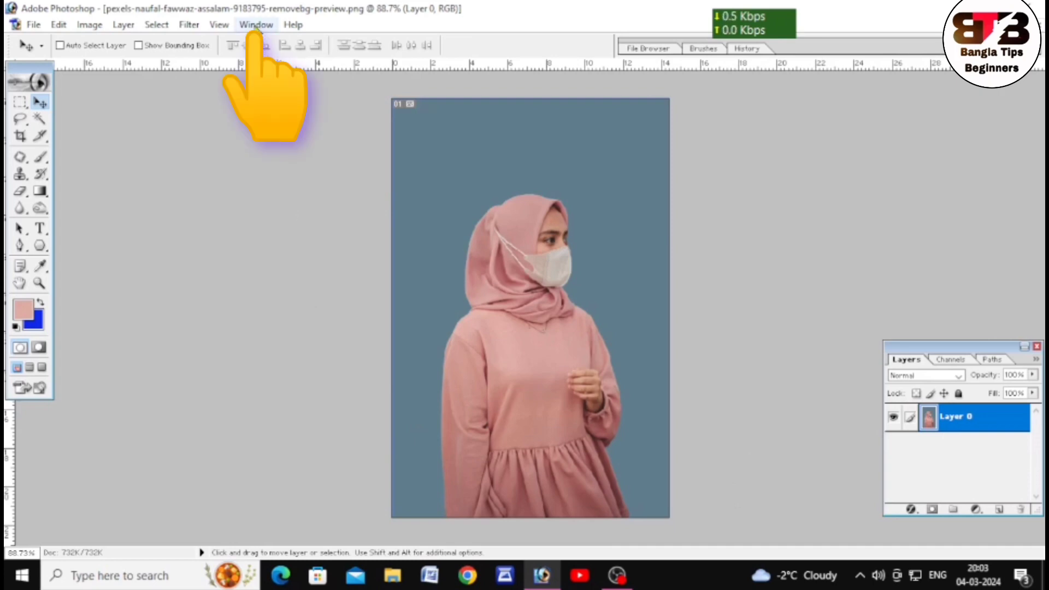
Duplicate Layer 0 of the portrait with the Layers palette shown.
{"action": "left_click", "coordinate": [256, 26]}
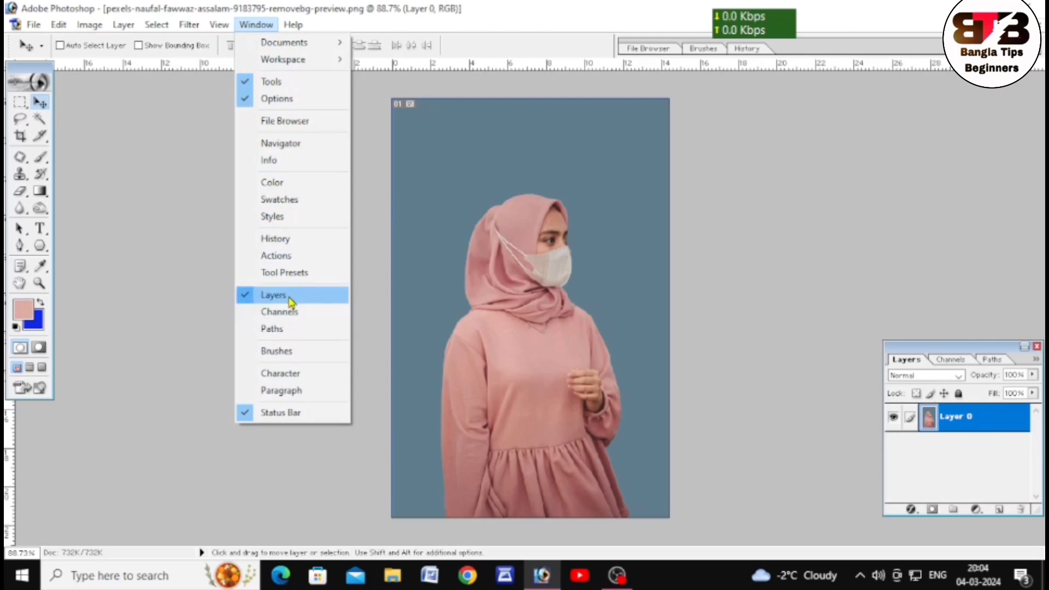
{"action": "left_click", "coordinate": [929, 360]}
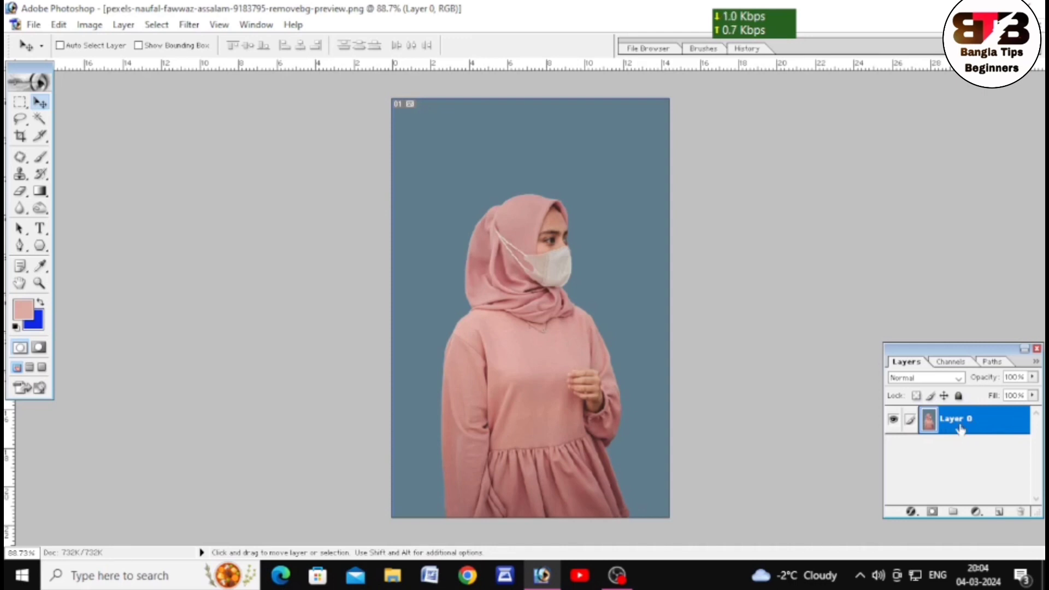
{"action": "key", "text": "ctrl+j"}
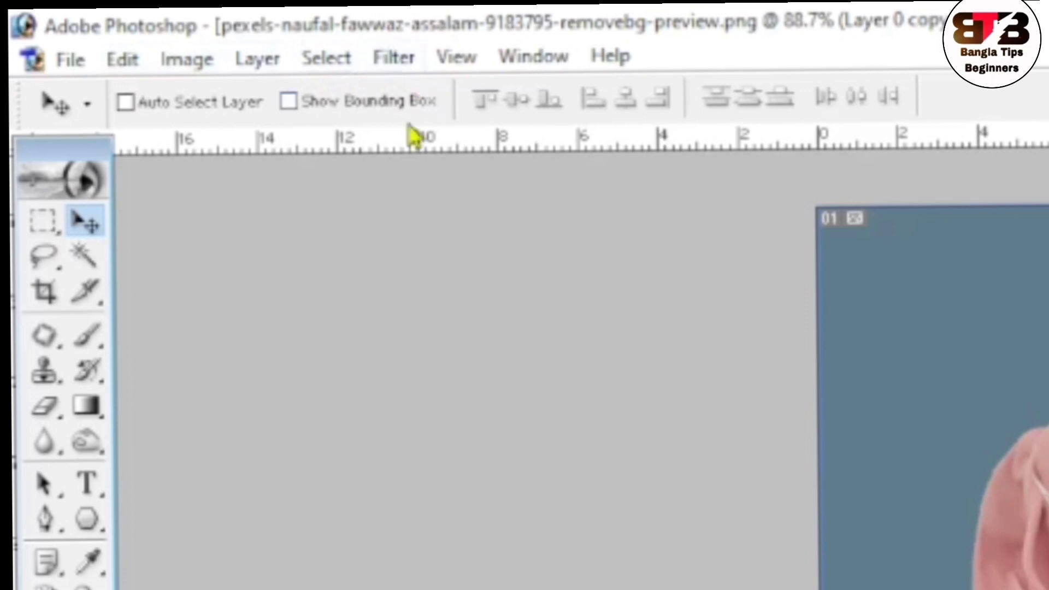
Select the pink areas of the woman with Color Range, using Sampled Colors and a Fuzziness of 138.
{"action": "left_click", "coordinate": [325, 58]}
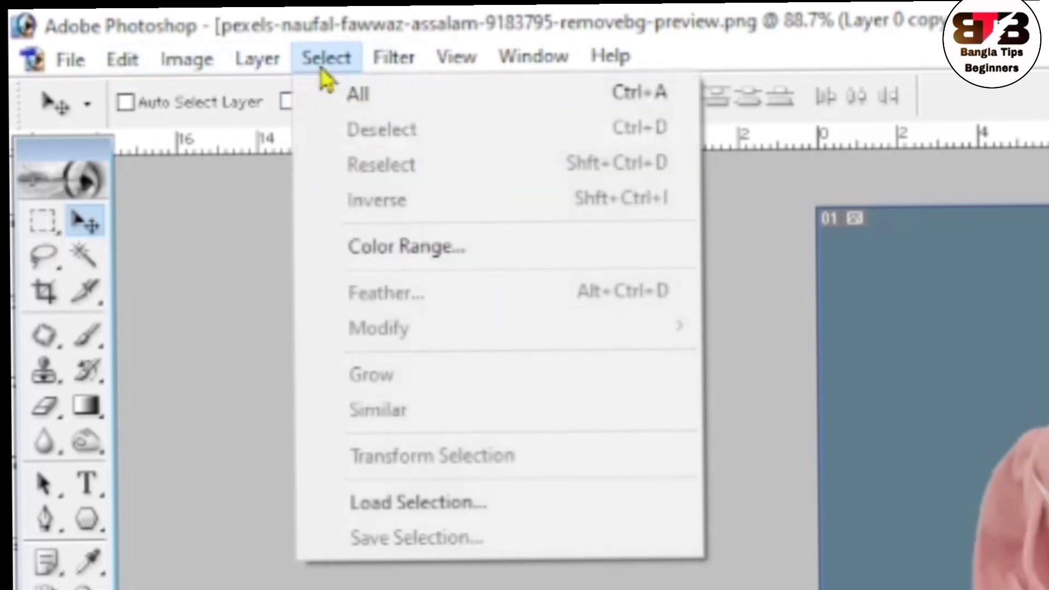
{"action": "left_click", "coordinate": [404, 254]}
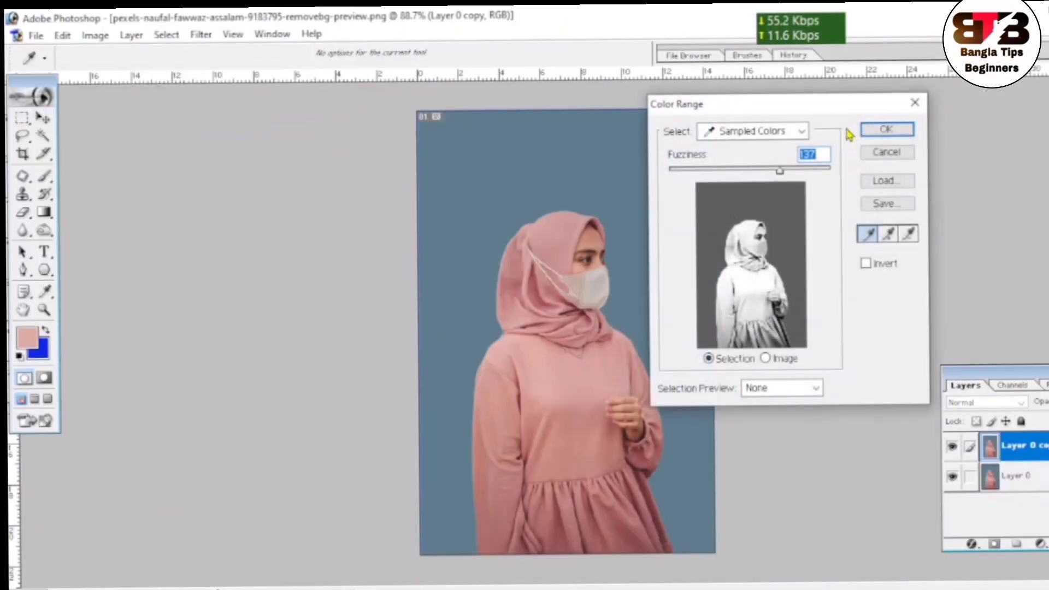
{"action": "left_click_drag", "start_coordinate": [848, 110], "coordinate": [350, 149]}
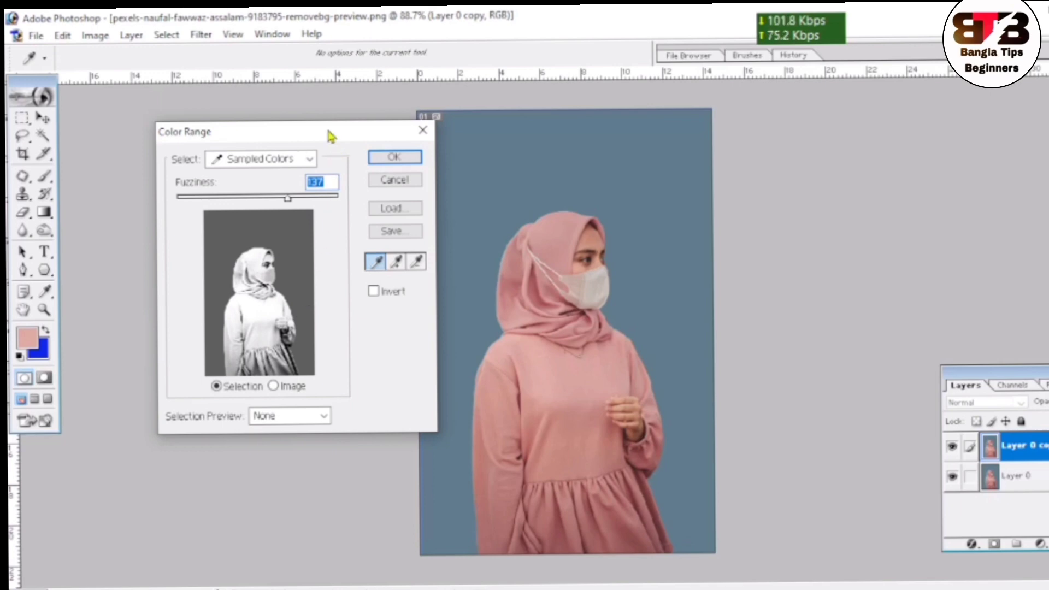
{"action": "left_click_drag", "start_coordinate": [331, 134], "coordinate": [289, 130]}
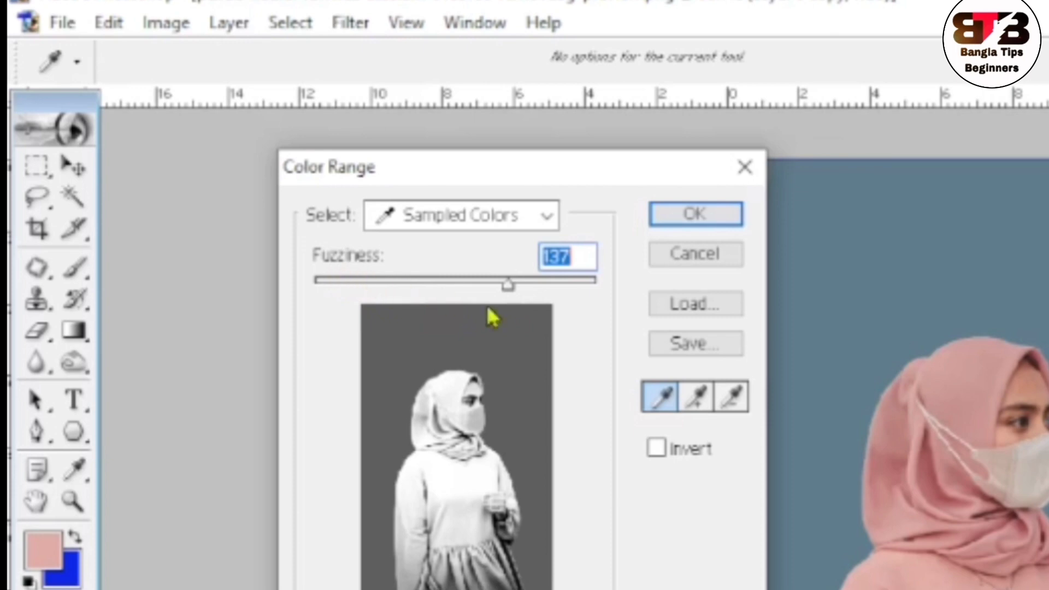
{"action": "mouse_move", "coordinate": [505, 287]}
{"action": "left_mouse_down"}
{"action": "mouse_move", "coordinate": [534, 293]}
{"action": "mouse_move", "coordinate": [468, 286]}
{"action": "mouse_move", "coordinate": [511, 301]}
{"action": "left_mouse_up"}
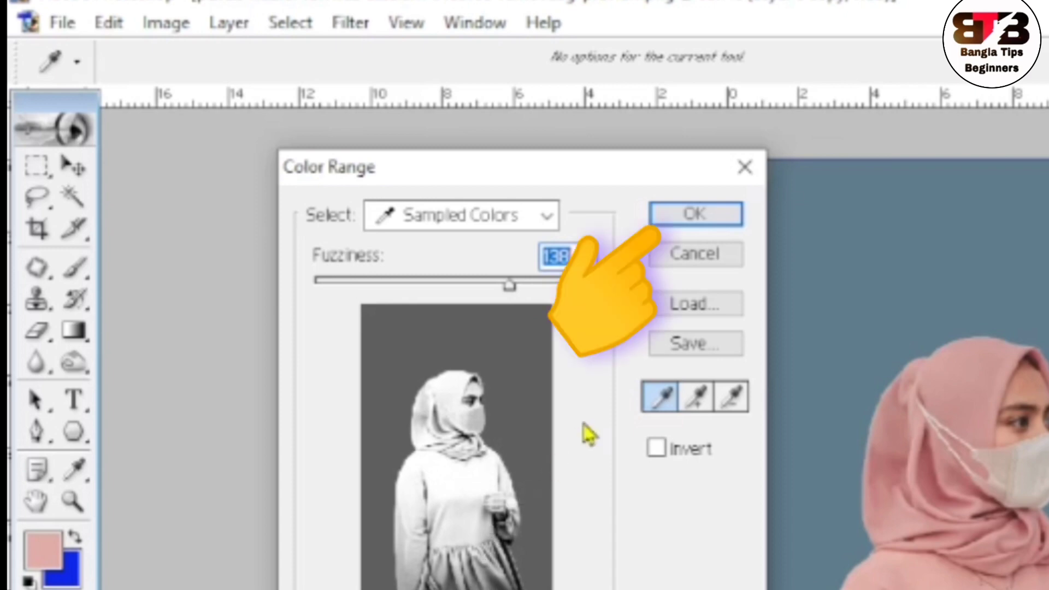
{"action": "left_click", "coordinate": [704, 235]}
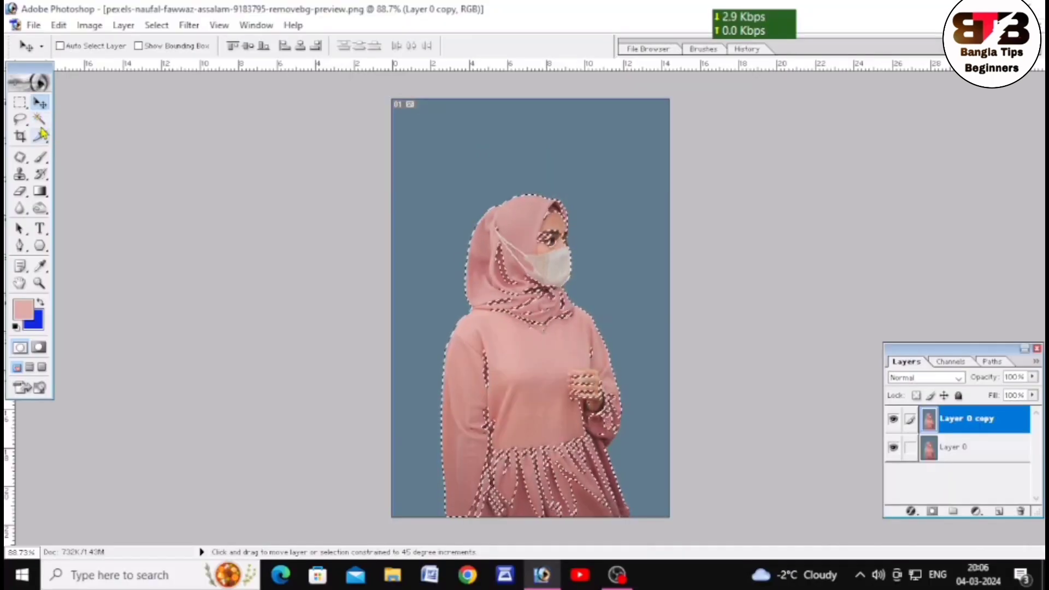
Add the rest of the woman's figure to the selection with the Magic Wand and copy the selection to a new layer.
{"action": "left_click", "coordinate": [38, 120]}
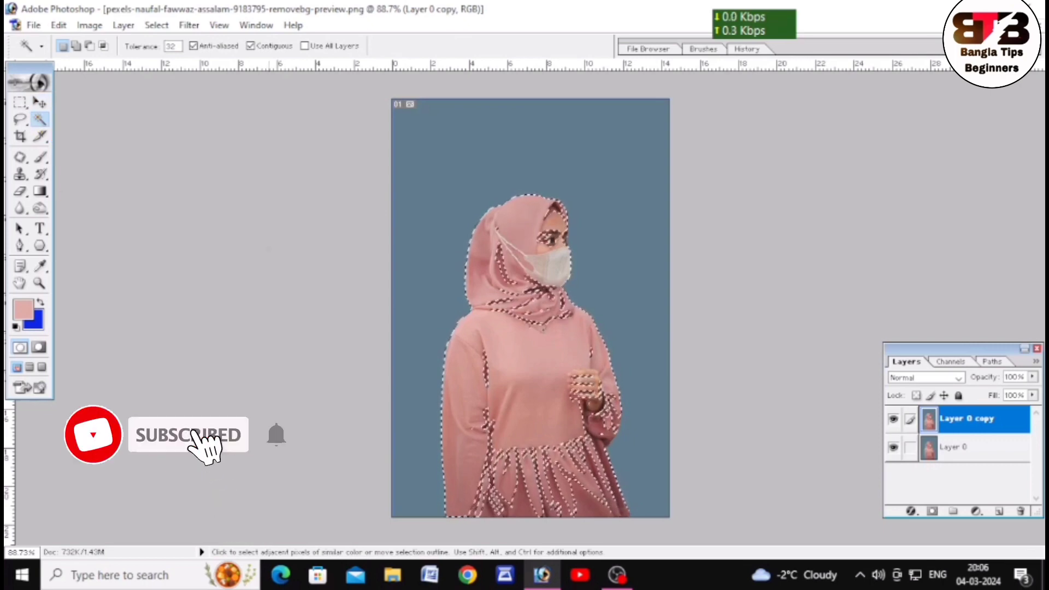
{"action": "key", "text": "shift"}
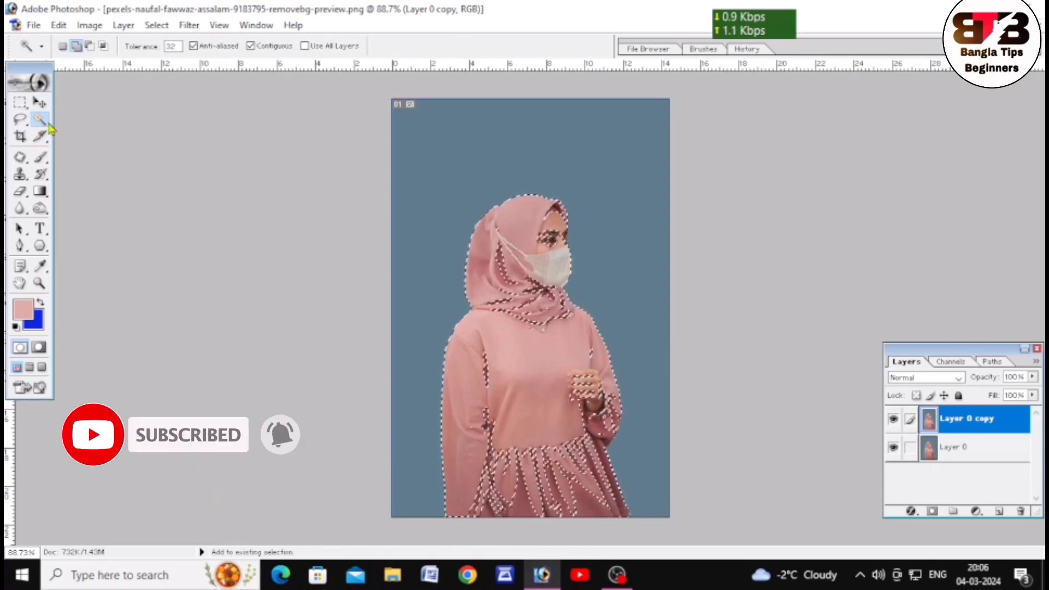
{"action": "key", "text": "ctrl+plus"}
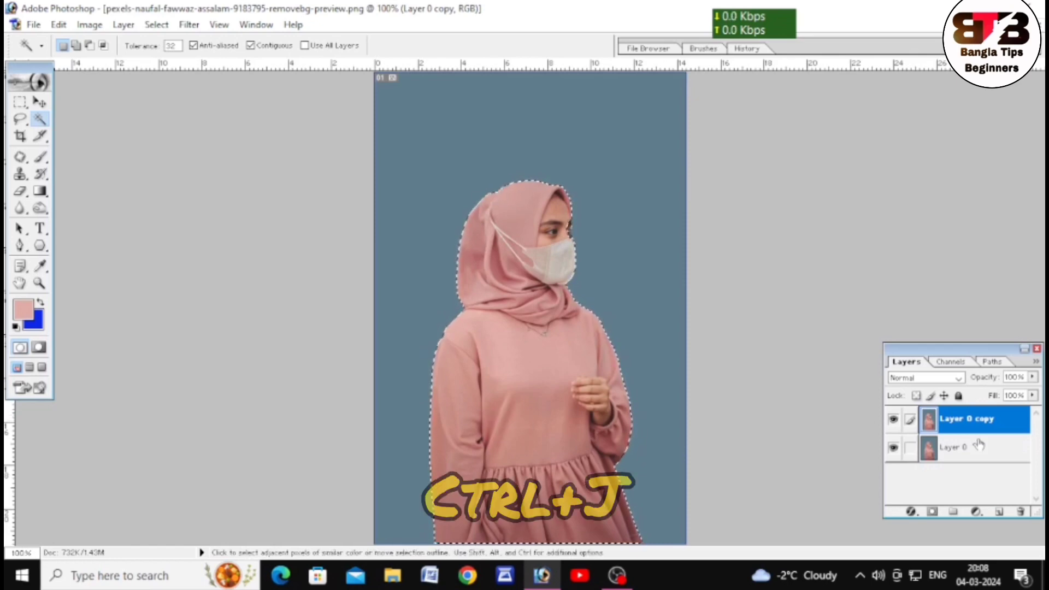
{"action": "key", "text": "ctrl+j"}
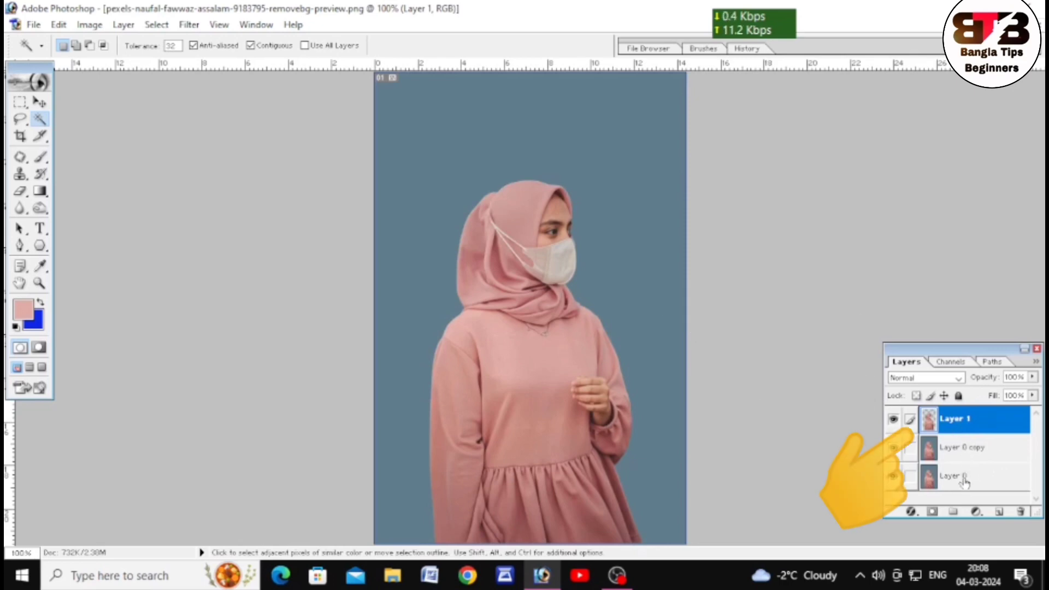
Load the outline of Layer 1 as a selection and add a Solid Color fill layer in red F62608.
{"action": "left_click", "coordinate": [953, 424], "text": "ctrl"}
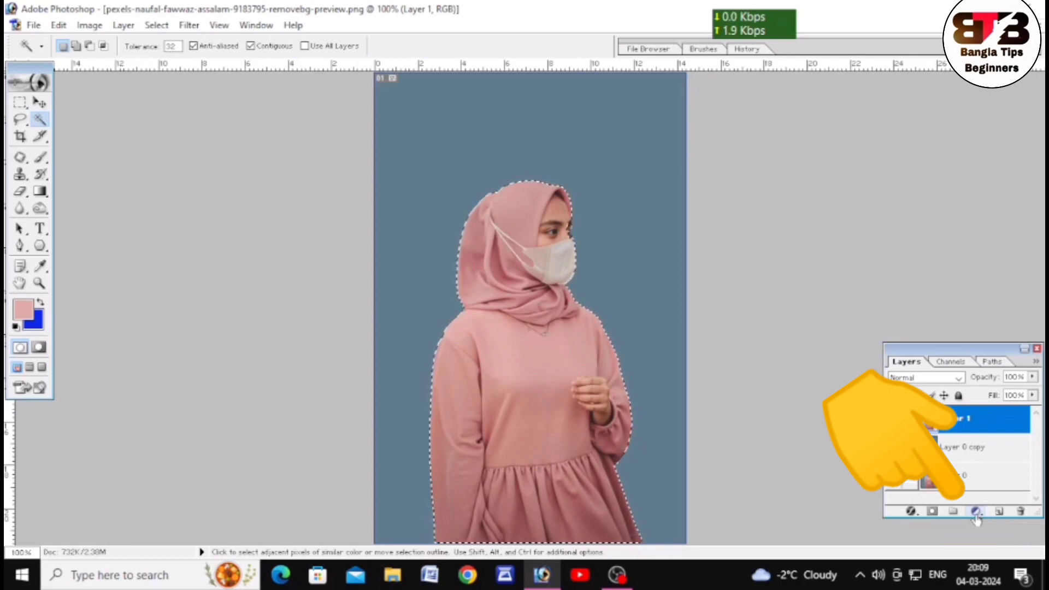
{"action": "left_click", "coordinate": [976, 513]}
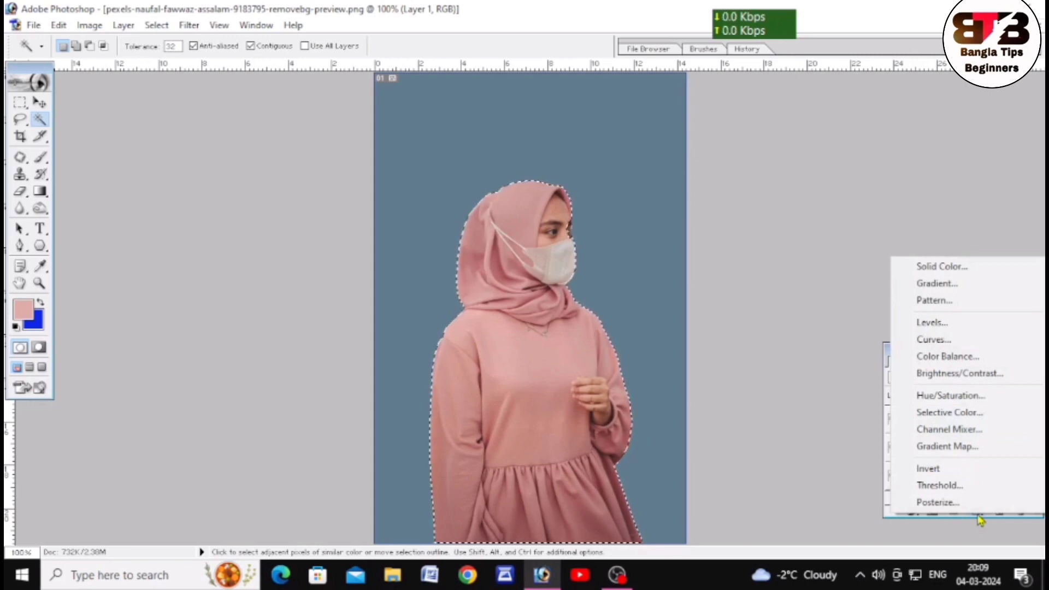
{"action": "left_click", "coordinate": [944, 268]}
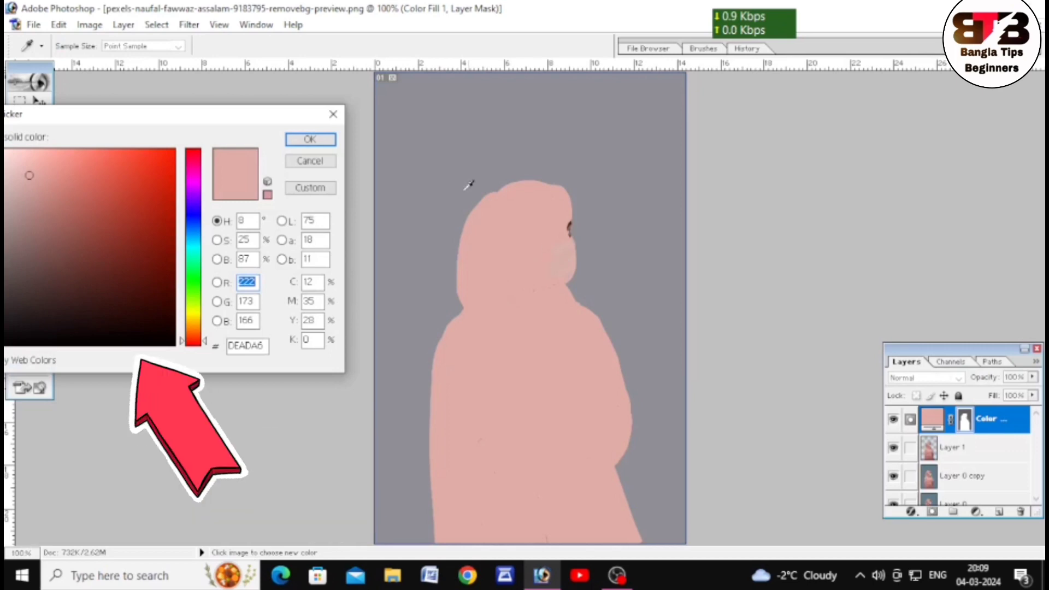
{"action": "left_click_drag", "start_coordinate": [181, 115], "coordinate": [290, 199]}
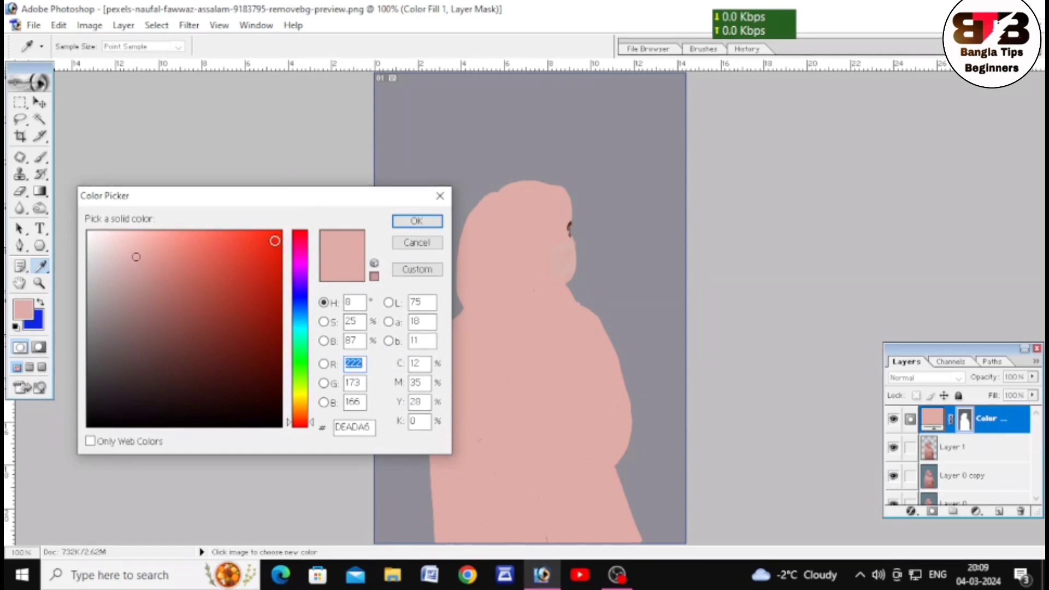
{"action": "left_click", "coordinate": [275, 238]}
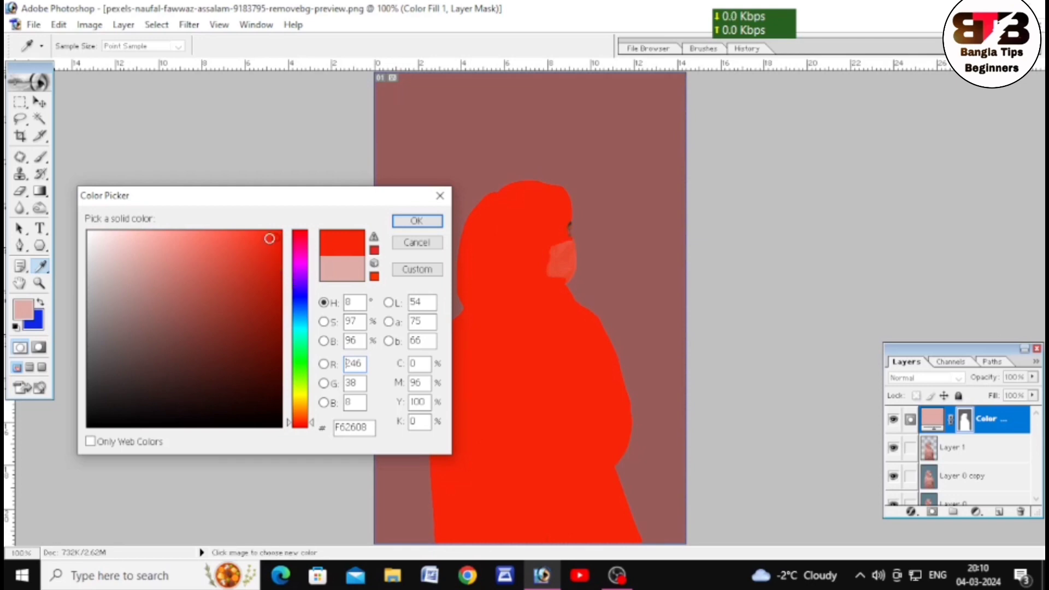
{"action": "left_click", "coordinate": [270, 239]}
{"action": "left_click", "coordinate": [415, 221]}
Reset the foreground and background to the default colours and set the red fill layer's blend mode to Color.
{"action": "key", "text": "w"}
{"action": "key", "text": "d"}
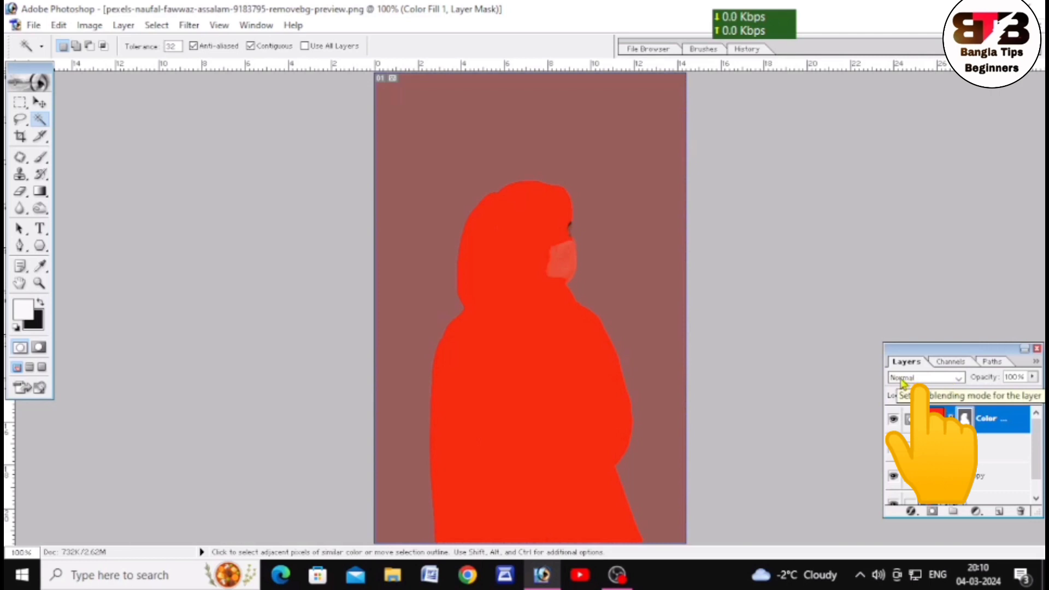
{"action": "left_click", "coordinate": [902, 380]}
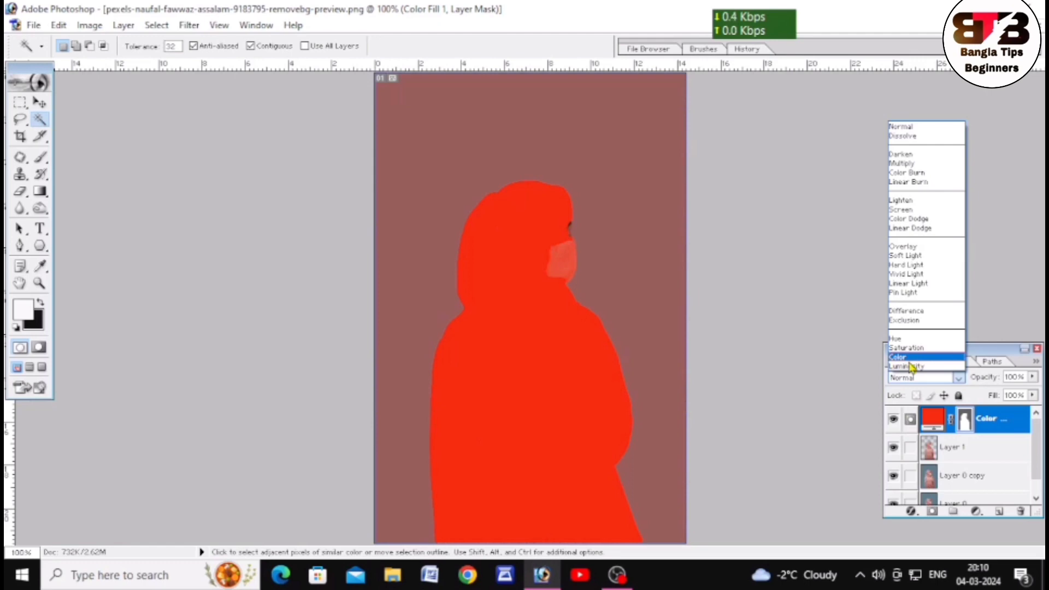
{"action": "left_click", "coordinate": [911, 361]}
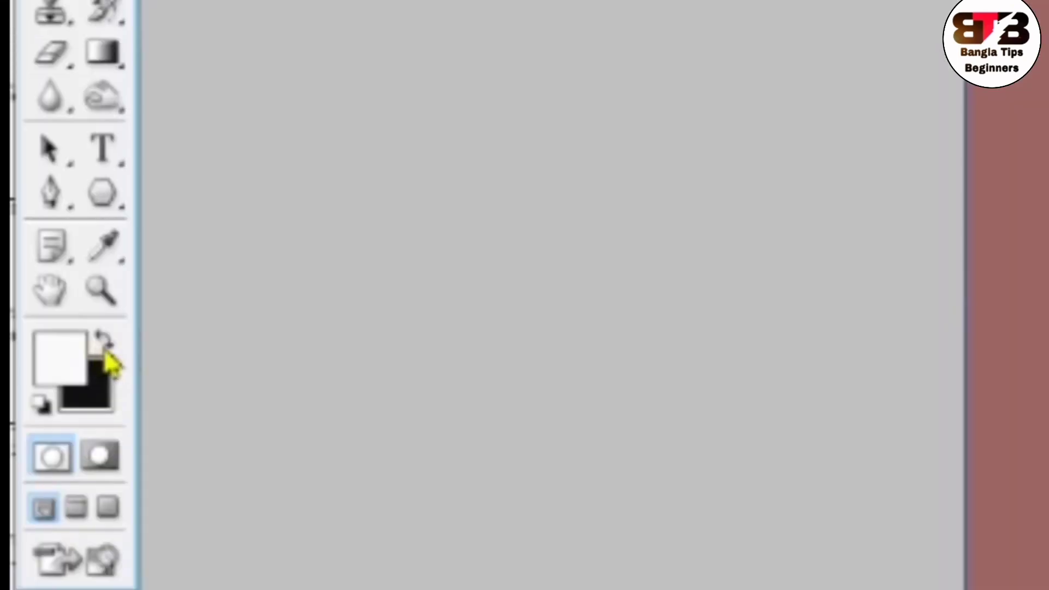
Make black the foreground colour and choose the Brush tool with a brush size of 90.
{"action": "left_click", "coordinate": [104, 340]}
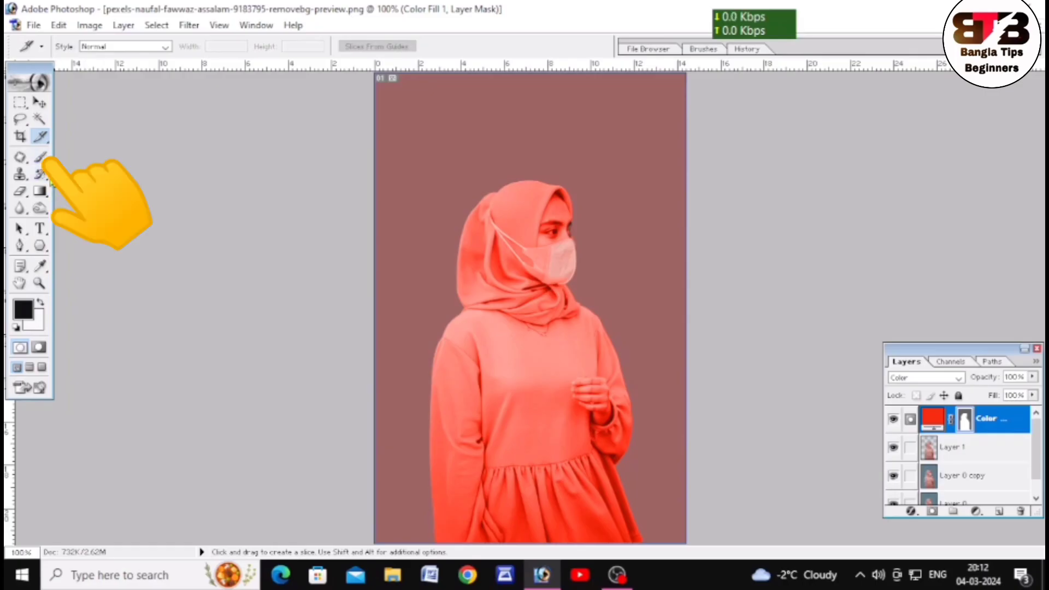
{"action": "left_click", "coordinate": [40, 157]}
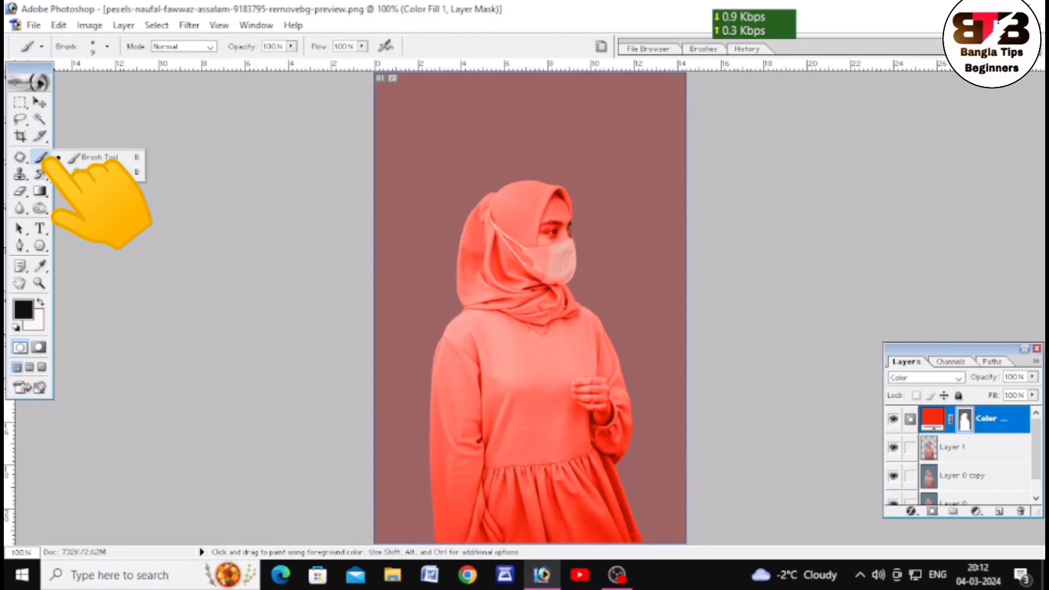
{"action": "left_click", "coordinate": [85, 159]}
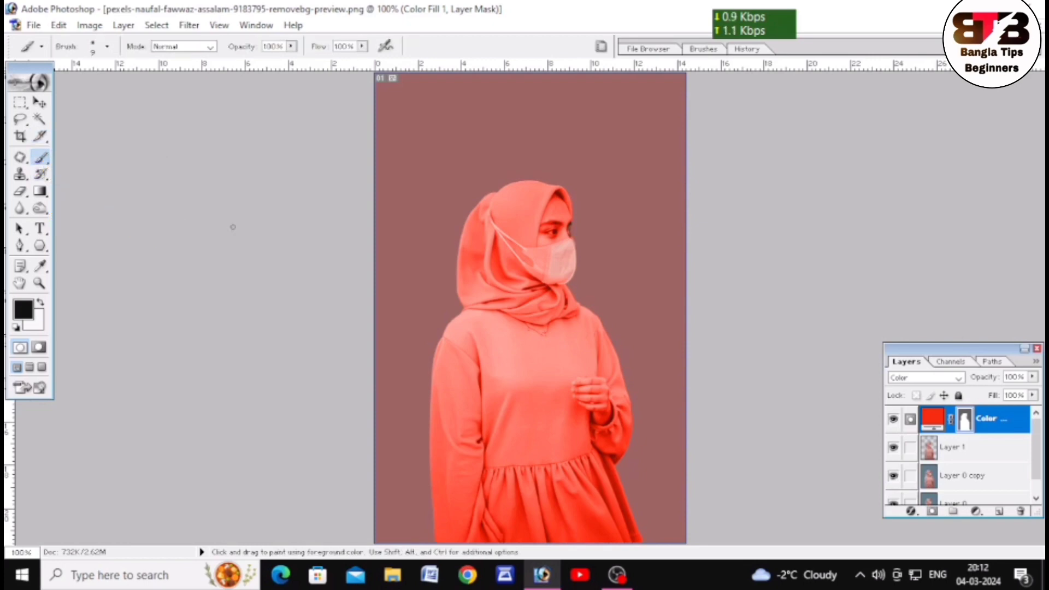
{"action": "key", "text": "bracketright"}
{"action": "key", "text": "bracketright"}
{"action": "key", "text": "bracketright"}
{"action": "key", "text": "bracketright"}
{"action": "key", "text": "bracketright"}
{"action": "key", "text": "bracketright"}
{"action": "key", "text": "bracketright"}
{"action": "key", "text": "bracketright"}
{"action": "key", "text": "bracketright"}
Paint black on the fill layer's mask over the forehead, eyes and cheek with small brushes to restore the natural skin colour.
{"action": "scroll", "coordinate": [266, 257], "scroll_direction": "up", "scroll_amount": 2}
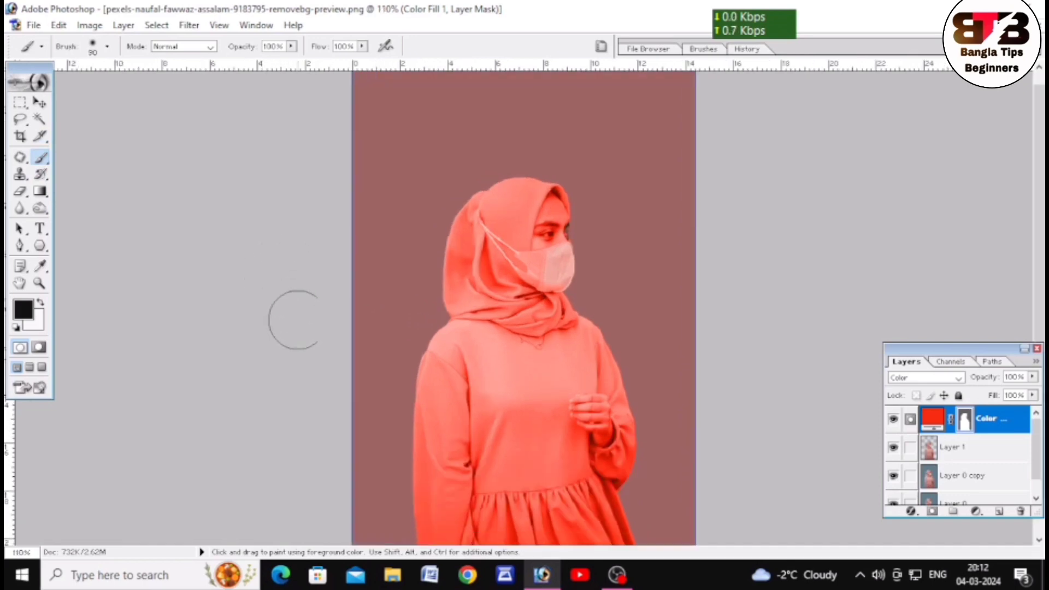
{"action": "scroll", "coordinate": [299, 317], "scroll_direction": "down", "scroll_amount": 2}
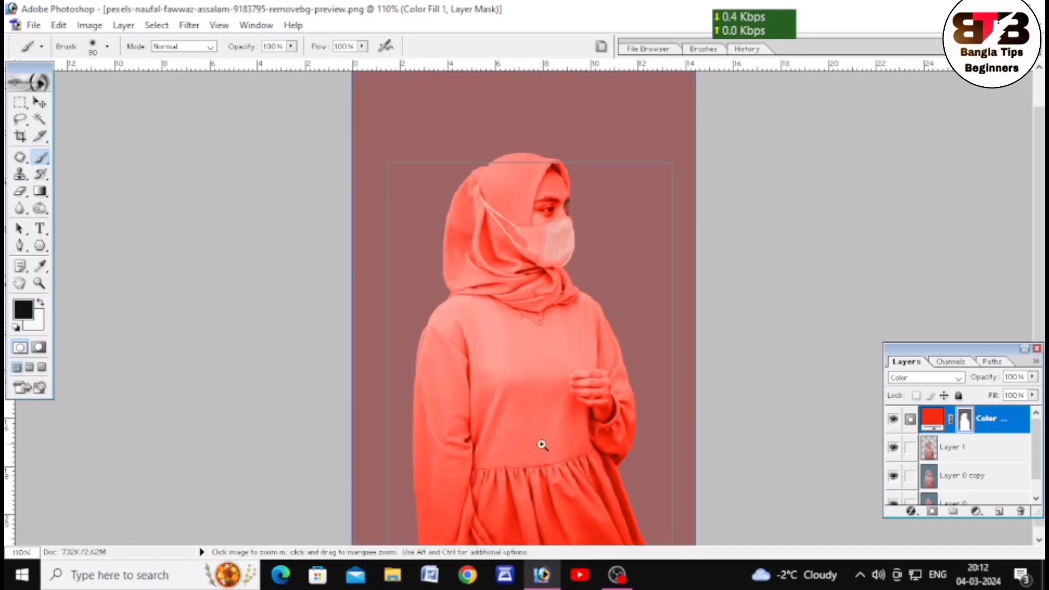
{"action": "scroll", "coordinate": [539, 439], "scroll_direction": "up", "scroll_amount": 2}
{"action": "scroll", "coordinate": [525, 422], "scroll_direction": "up", "scroll_amount": 15}
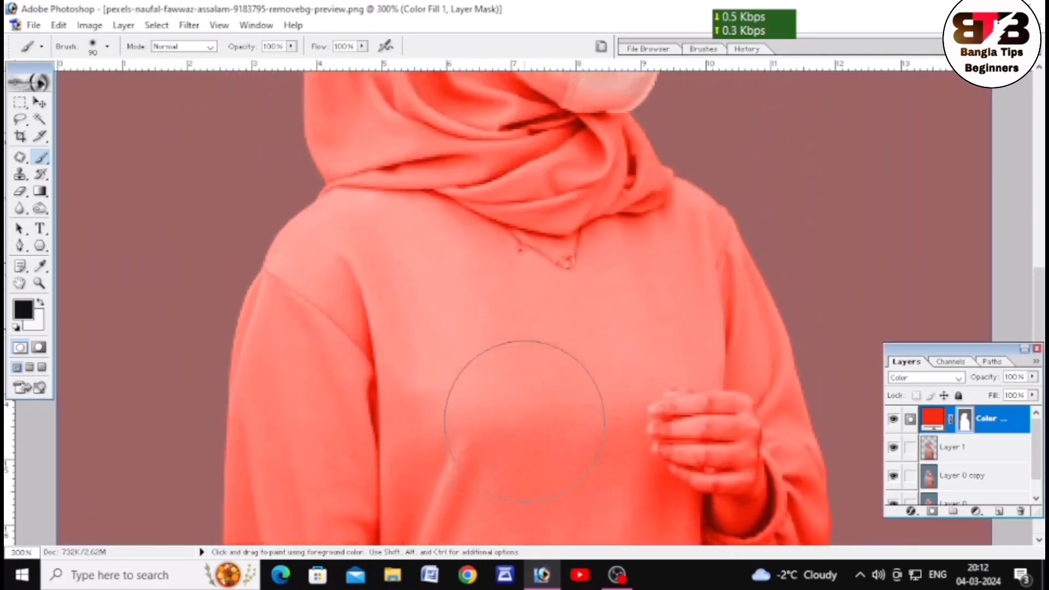
{"action": "scroll", "coordinate": [524, 421], "scroll_direction": "up", "scroll_amount": 1}
{"action": "key", "text": "bracketleft"}
{"action": "key", "text": "bracketleft"}
{"action": "key", "text": "bracketleft"}
{"action": "key", "text": "bracketleft"}
{"action": "key", "text": "bracketleft"}
{"action": "key", "text": "bracketleft"}
{"action": "key", "text": "bracketleft"}
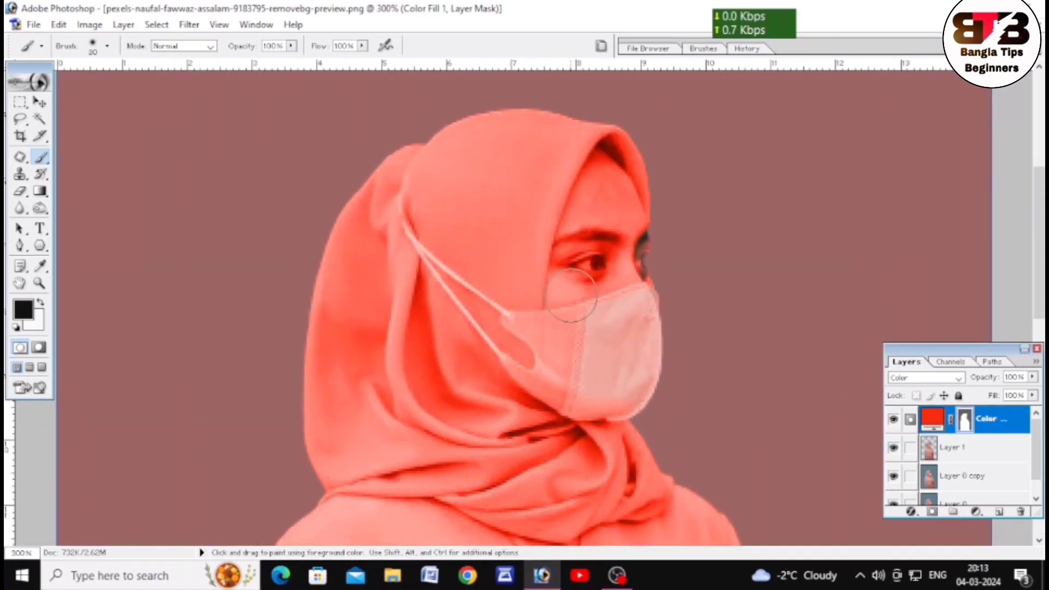
{"action": "mouse_move", "coordinate": [570, 294]}
{"action": "left_mouse_down"}
{"action": "mouse_move", "coordinate": [560, 257]}
{"action": "mouse_move", "coordinate": [594, 177]}
{"action": "left_mouse_up"}
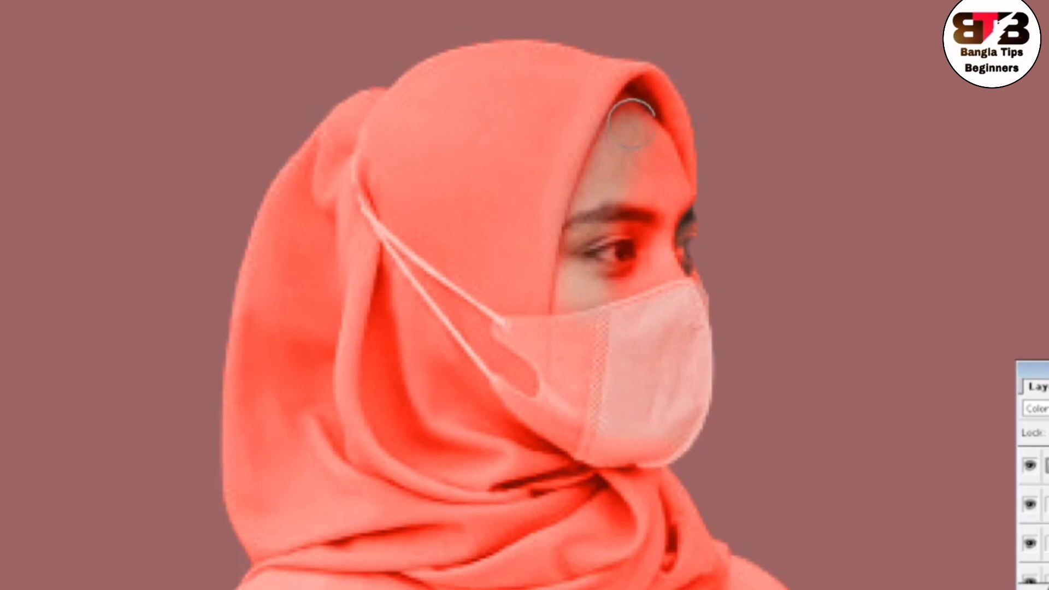
{"action": "mouse_move", "coordinate": [631, 123]}
{"action": "left_mouse_down"}
{"action": "mouse_move", "coordinate": [656, 159]}
{"action": "mouse_move", "coordinate": [627, 250]}
{"action": "mouse_move", "coordinate": [645, 219]}
{"action": "mouse_move", "coordinate": [669, 211]}
{"action": "mouse_move", "coordinate": [686, 244]}
{"action": "mouse_move", "coordinate": [647, 276]}
{"action": "mouse_move", "coordinate": [620, 270]}
{"action": "mouse_move", "coordinate": [560, 303]}
{"action": "mouse_move", "coordinate": [614, 282]}
{"action": "left_mouse_up"}
{"action": "key", "text": "bracketleft"}
{"action": "key", "text": "bracketleft"}
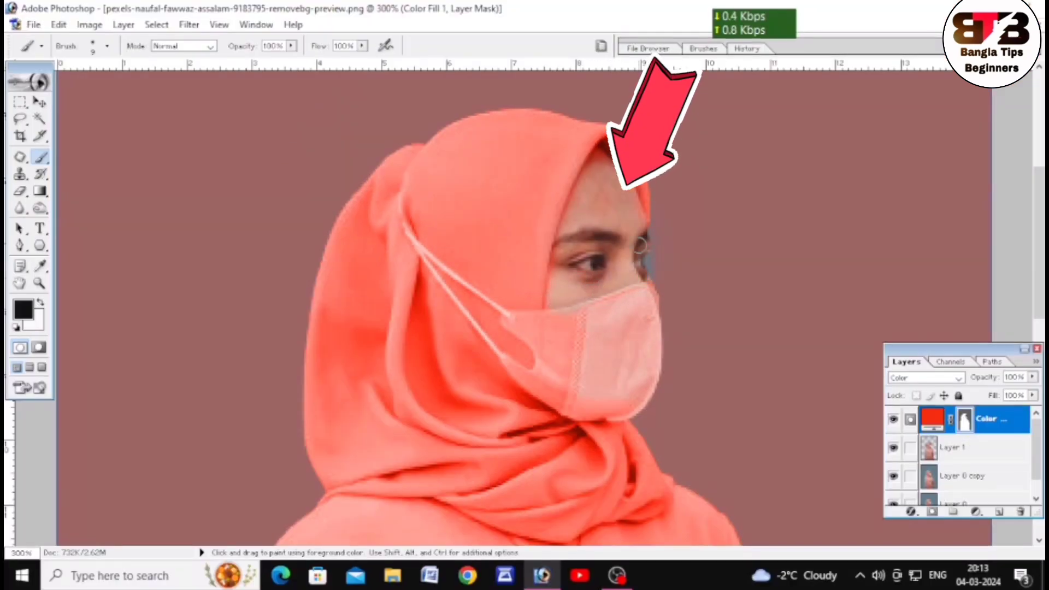
{"action": "key", "text": "bracketright"}
{"action": "key", "text": "bracketright"}
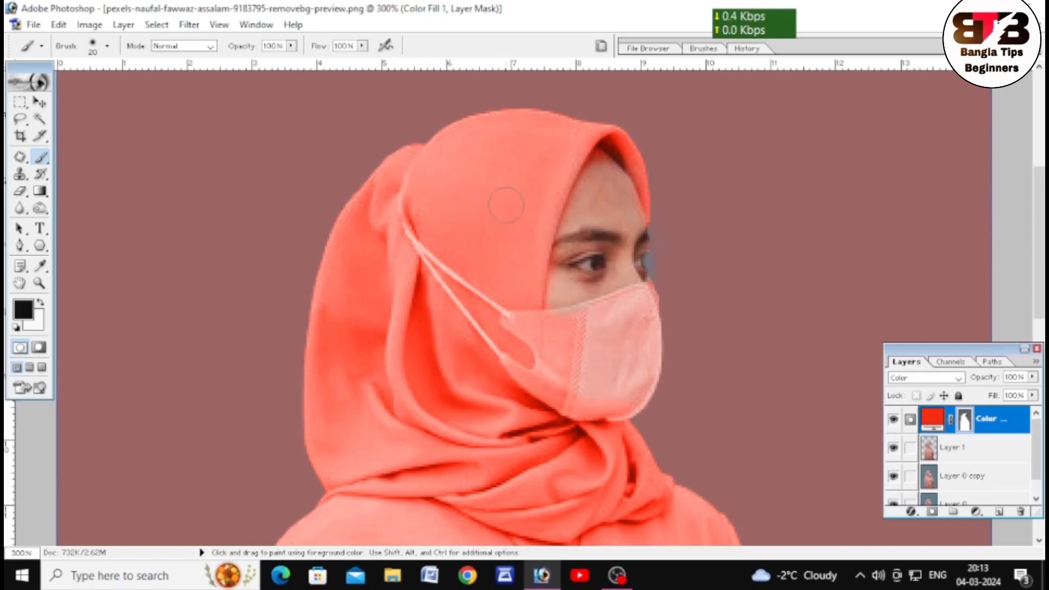
Paint black on the fill layer's mask over the fingers, hand and wrist, varying the brush size between about 9 and 20.
{"action": "scroll", "coordinate": [612, 248], "scroll_direction": "down", "scroll_amount": 1}
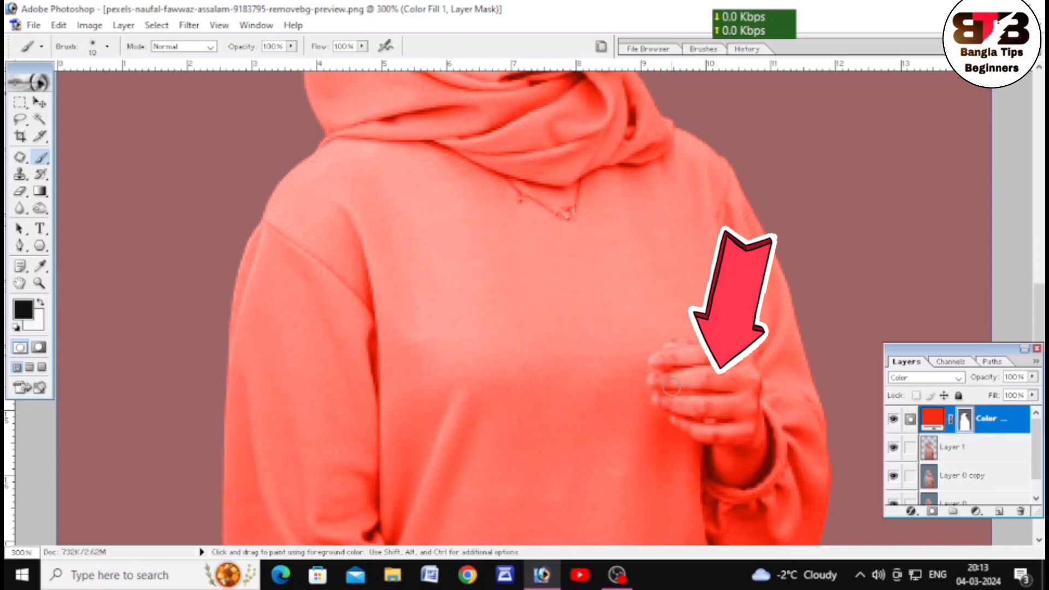
{"action": "mouse_move", "coordinate": [663, 381]}
{"action": "left_mouse_down"}
{"action": "mouse_move", "coordinate": [743, 384]}
{"action": "mouse_move", "coordinate": [737, 407]}
{"action": "mouse_move", "coordinate": [689, 406]}
{"action": "left_mouse_up"}
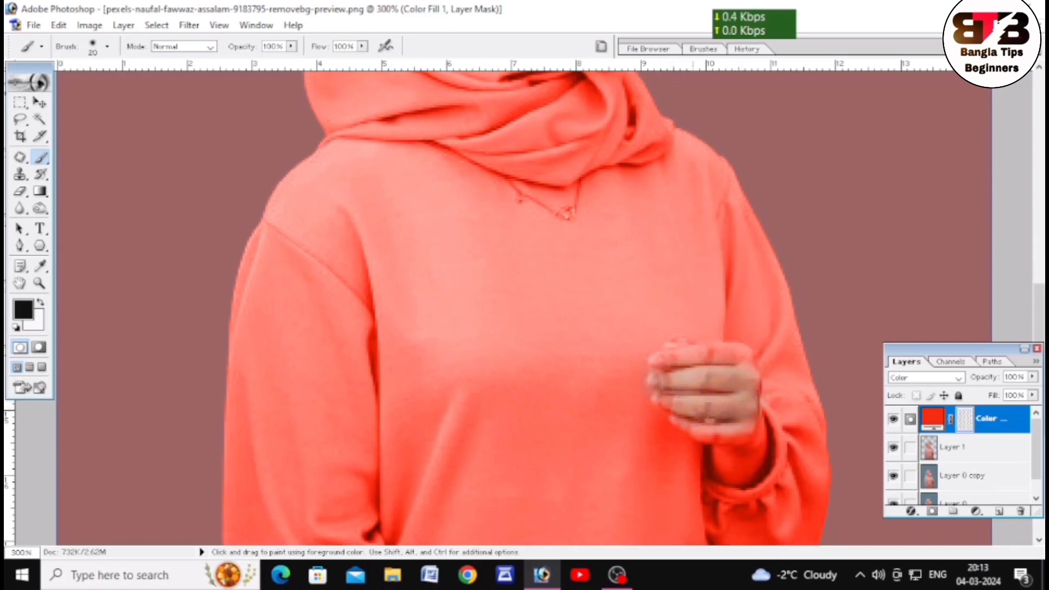
{"action": "key", "text": "bracketleft"}
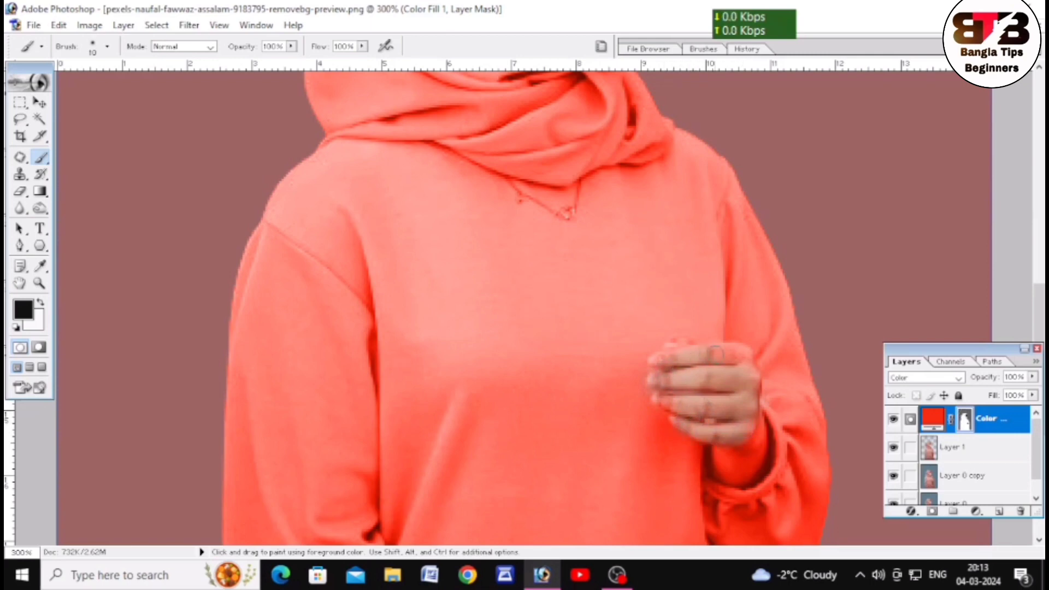
{"action": "key", "text": "bracketright"}
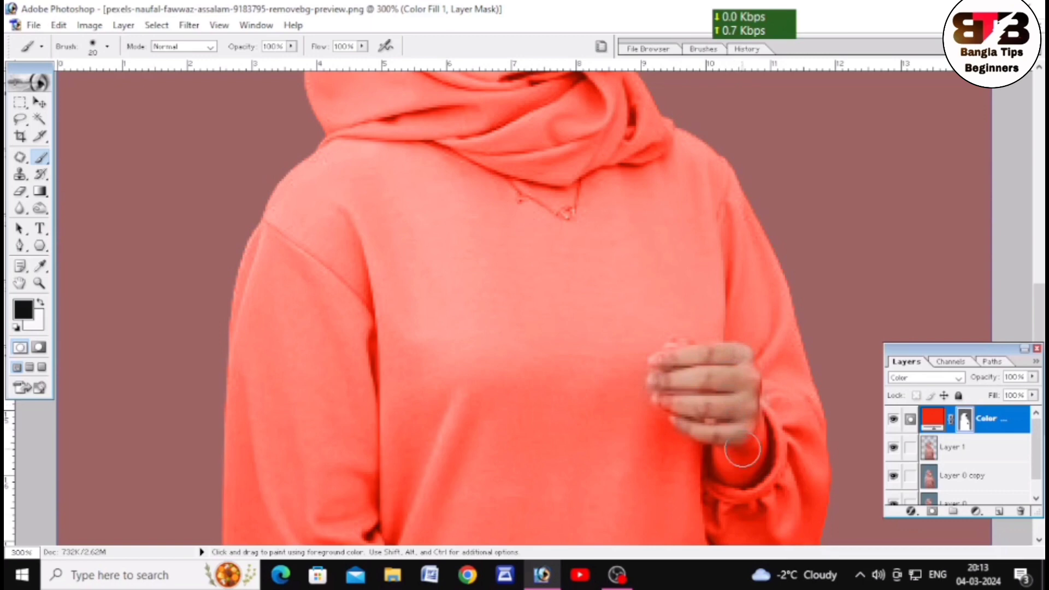
{"action": "key", "text": "bracketleft"}
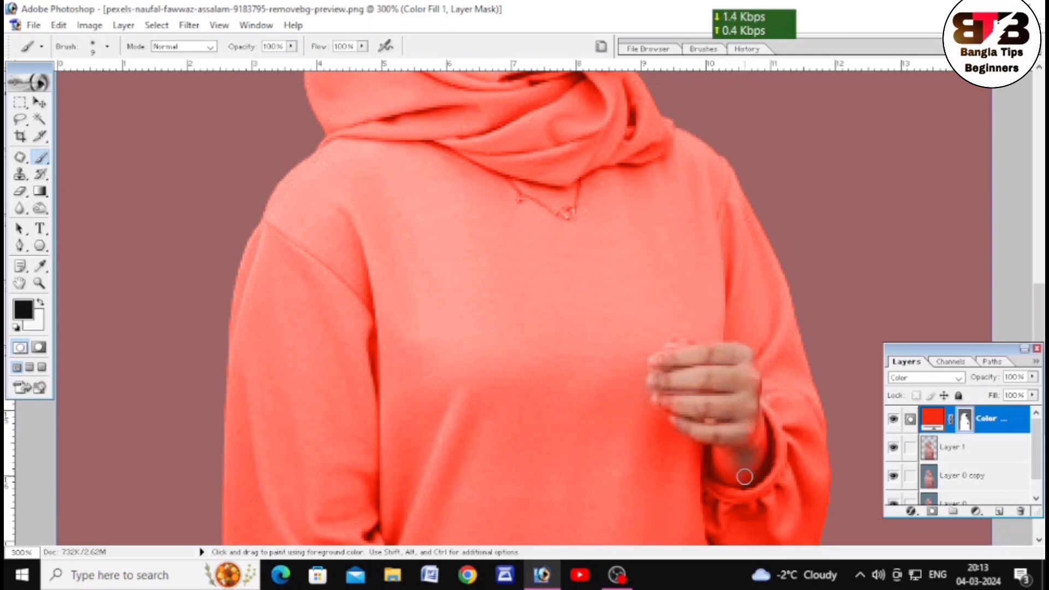
{"action": "mouse_move", "coordinate": [742, 481]}
{"action": "left_mouse_down"}
{"action": "mouse_move", "coordinate": [715, 462]}
{"action": "mouse_move", "coordinate": [753, 426]}
{"action": "left_mouse_up"}
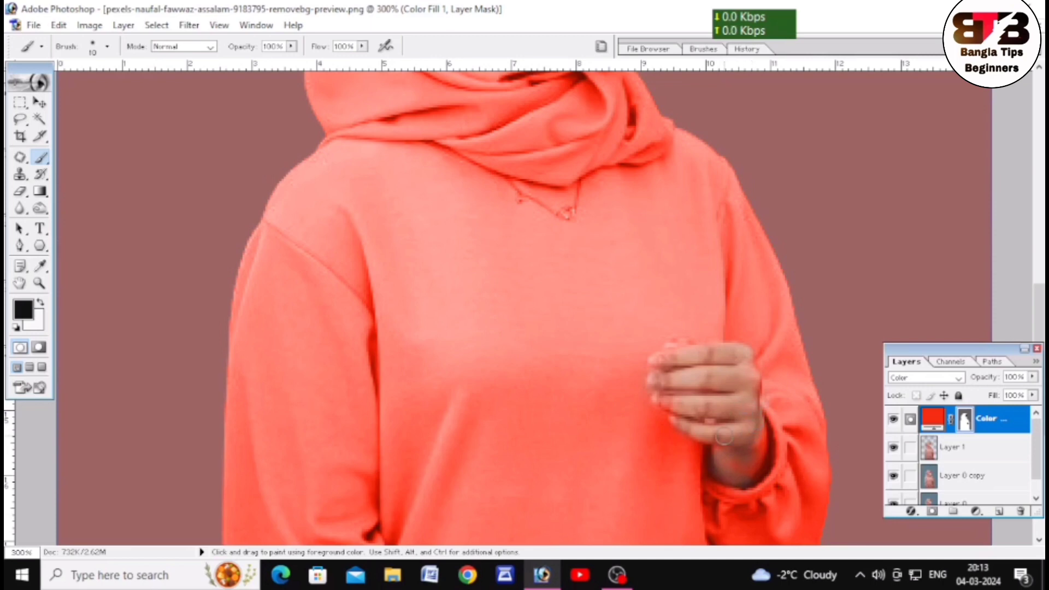
{"action": "mouse_move", "coordinate": [736, 466]}
{"action": "left_mouse_down"}
{"action": "mouse_move", "coordinate": [750, 465]}
{"action": "mouse_move", "coordinate": [759, 440]}
{"action": "mouse_move", "coordinate": [750, 475]}
{"action": "mouse_move", "coordinate": [733, 460]}
{"action": "left_mouse_up"}
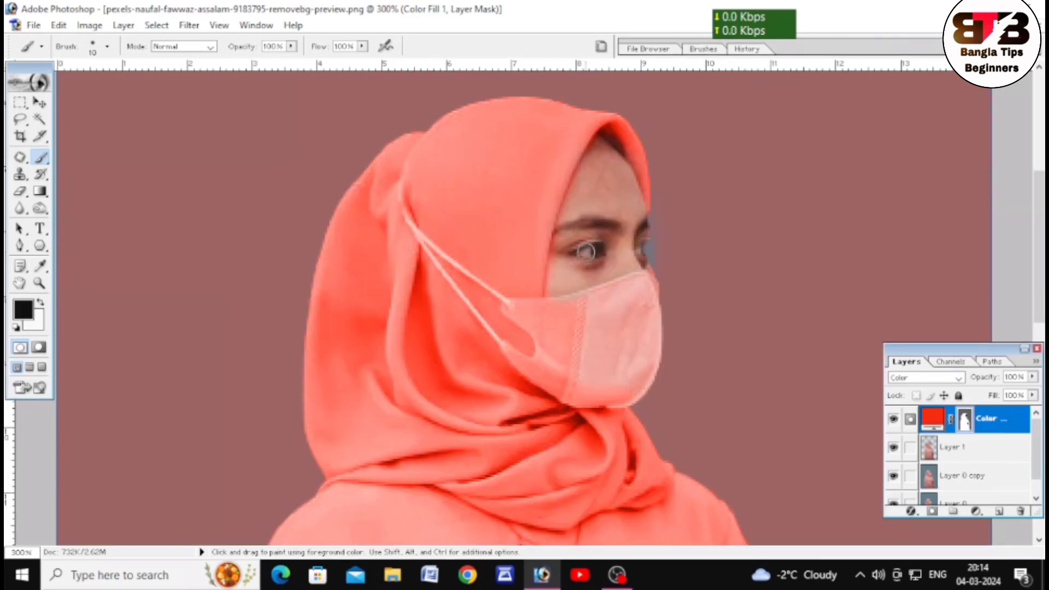
Edit the masked fill layer's colour, trying blue 0F40F5 and yellow F2F50F before picking magenta F50FC2 for the dress and hijab.
{"action": "key", "text": "alt"}
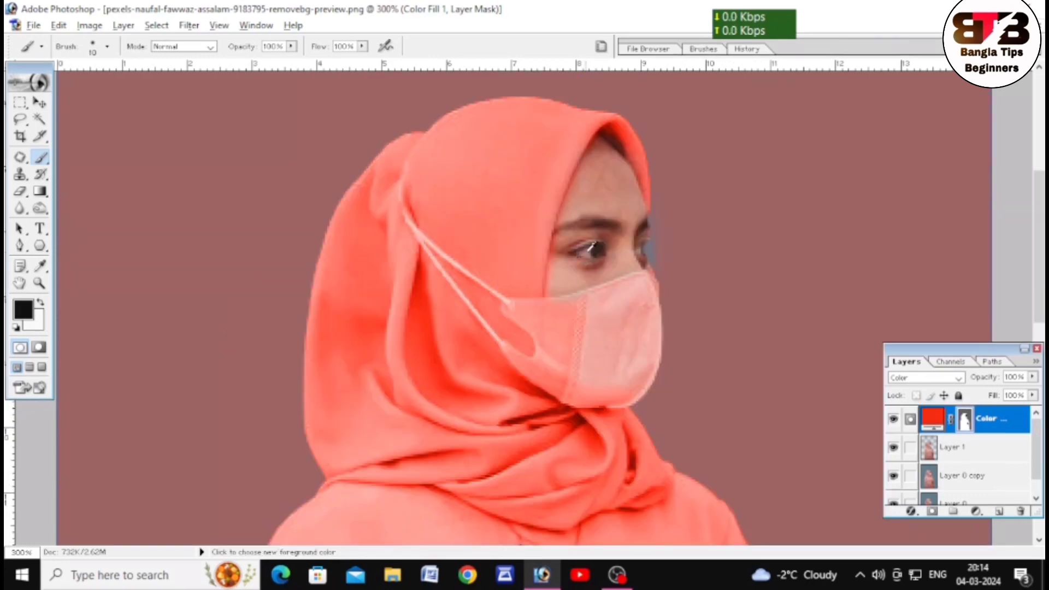
{"action": "left_click", "coordinate": [586, 252], "text": "alt"}
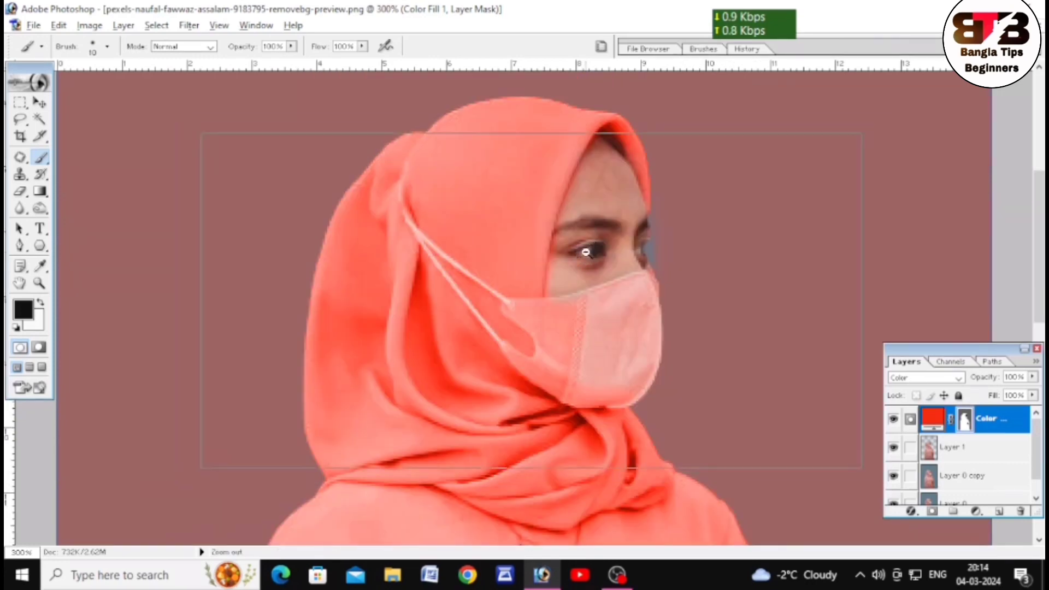
{"action": "left_click", "coordinate": [587, 252], "text": "alt"}
{"action": "left_click", "coordinate": [586, 252], "text": "alt"}
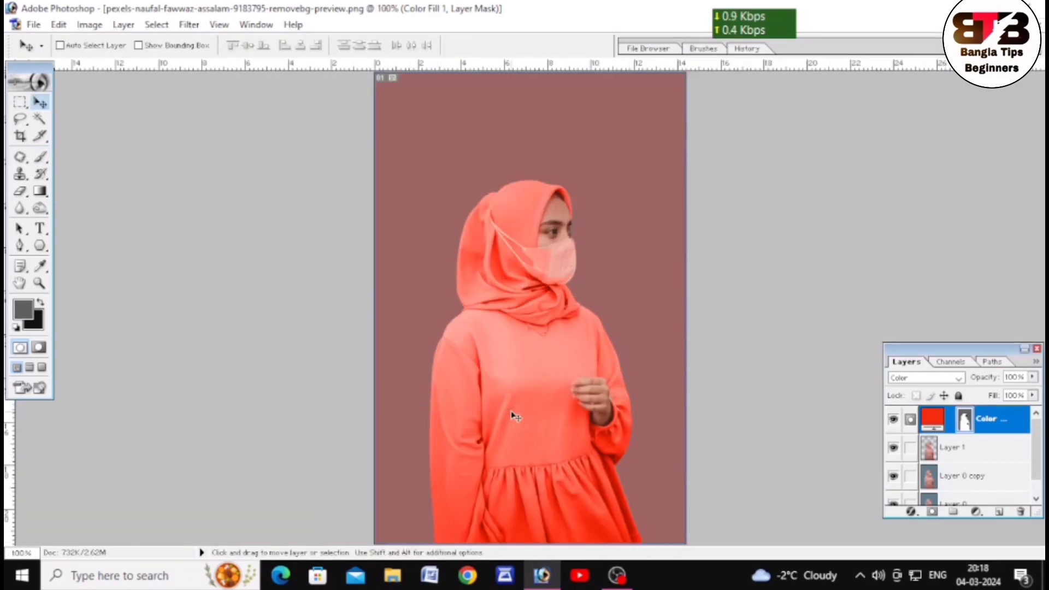
{"action": "double_click", "coordinate": [934, 420]}
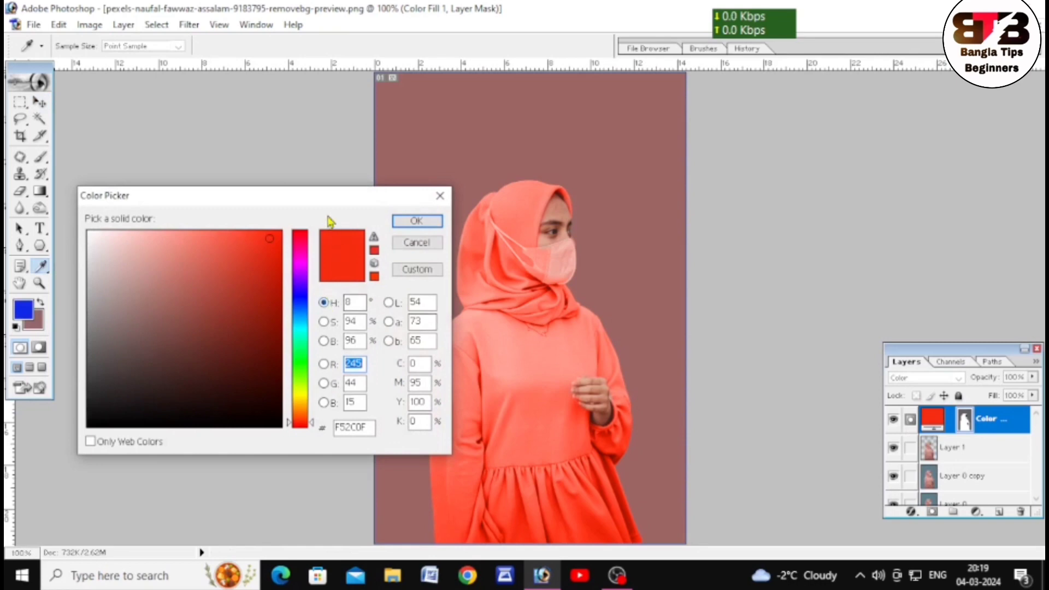
{"action": "left_click_drag", "start_coordinate": [316, 204], "coordinate": [311, 162]}
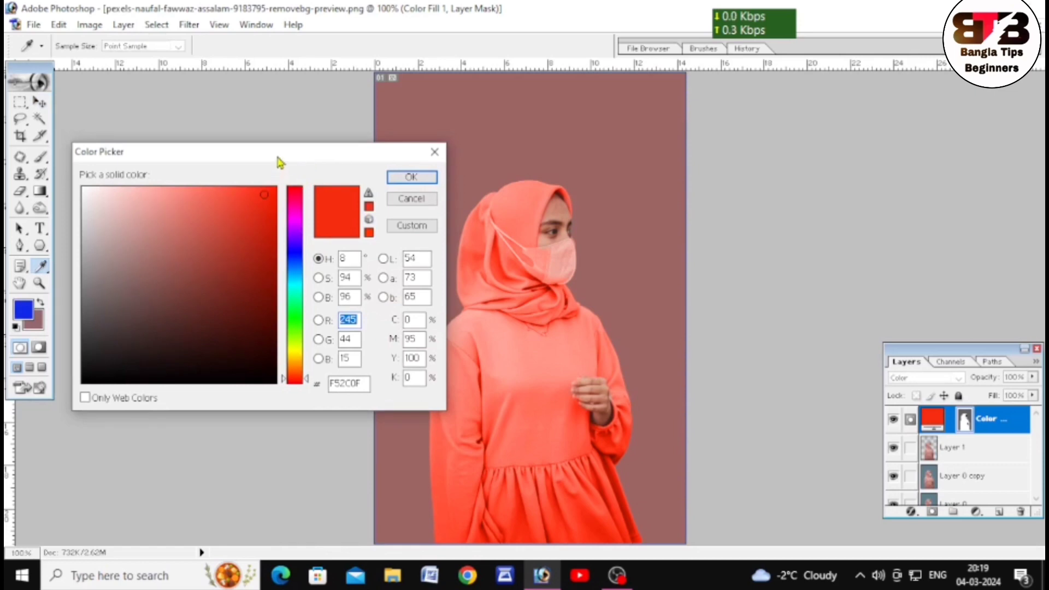
{"action": "left_click_drag", "start_coordinate": [277, 161], "coordinate": [277, 116]}
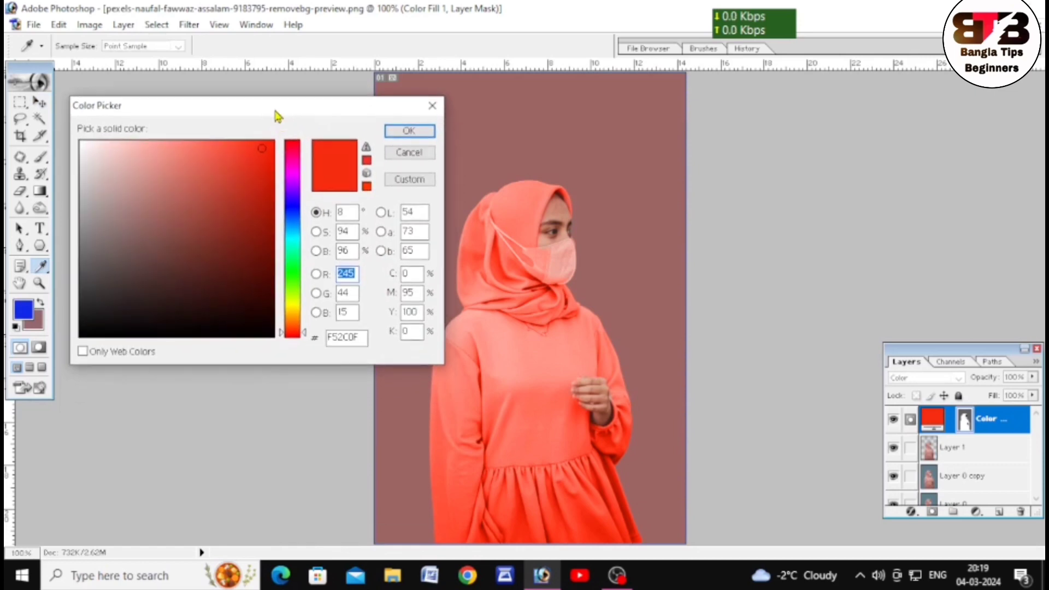
{"action": "left_click", "coordinate": [292, 214]}
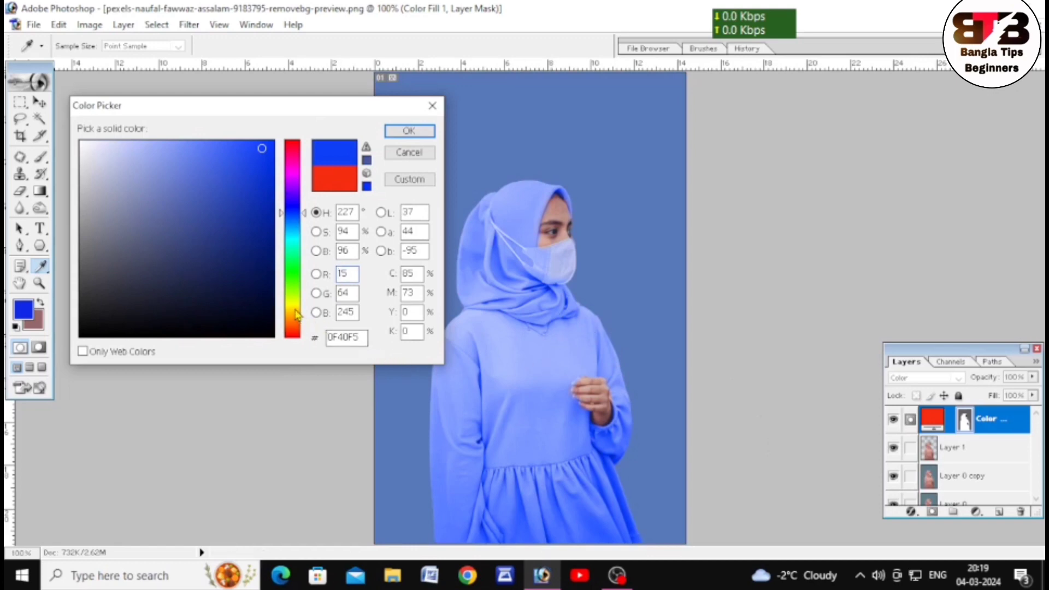
{"action": "left_click", "coordinate": [293, 311]}
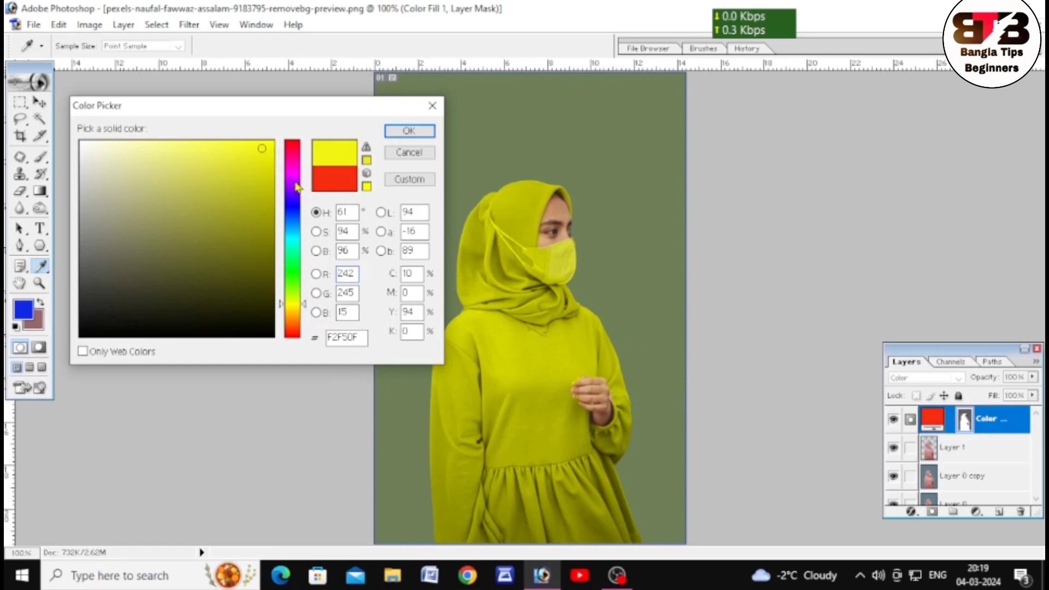
{"action": "left_click", "coordinate": [294, 166]}
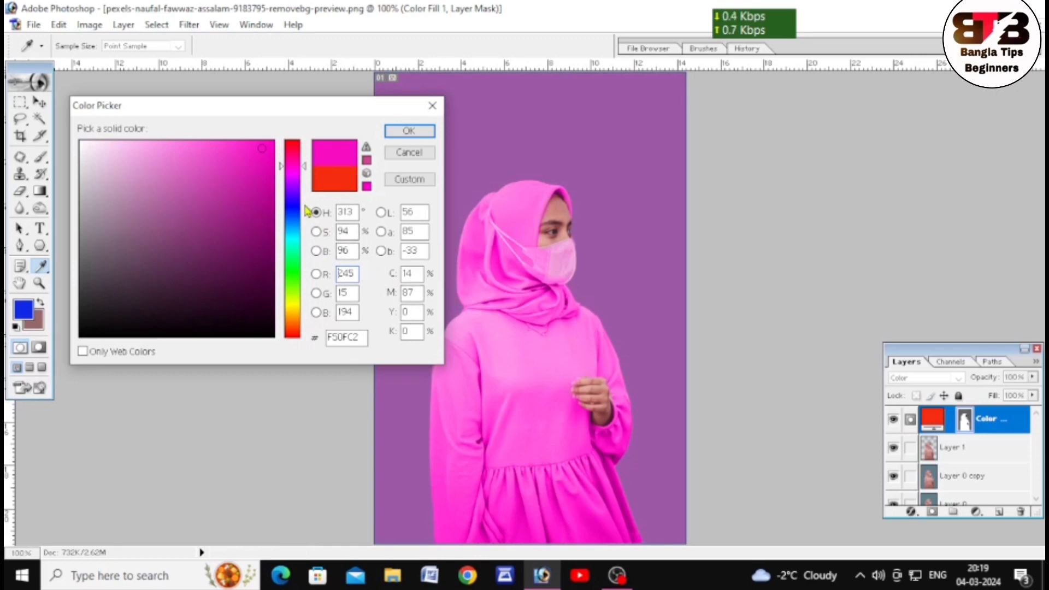
{"action": "left_click_drag", "start_coordinate": [356, 110], "coordinate": [357, 169]}
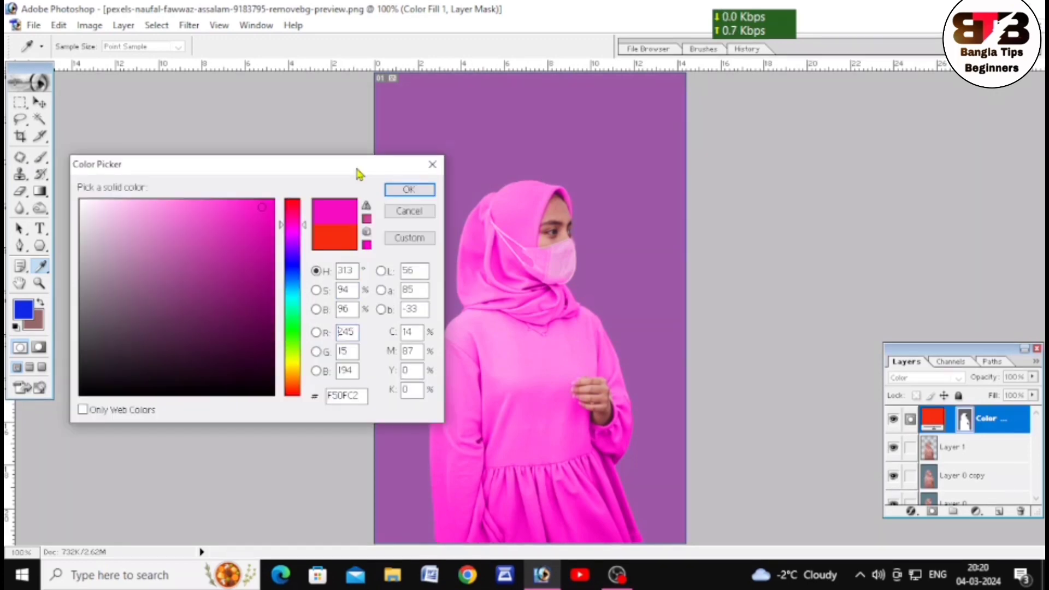